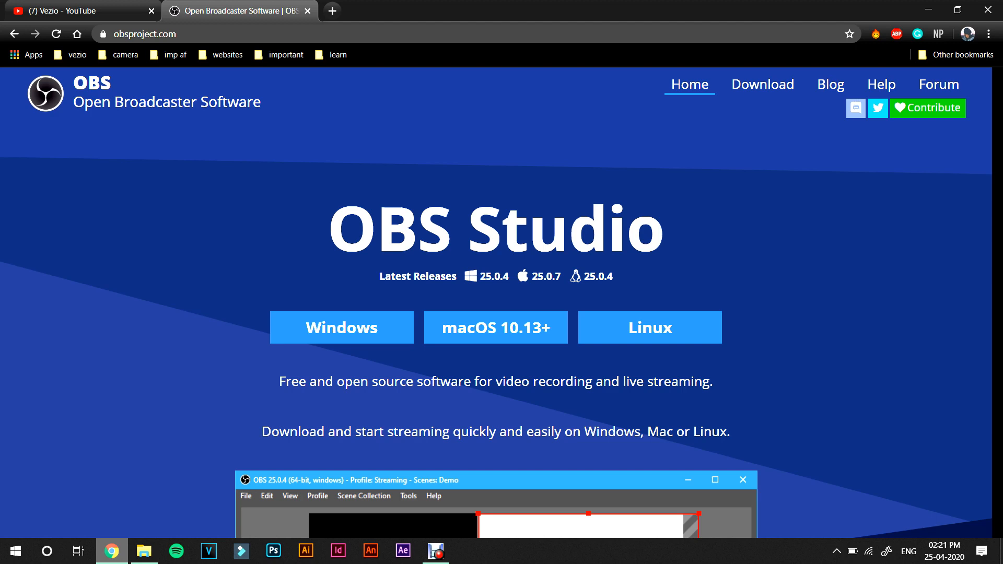
Download the Windows version of OBS Studio, keep the flagged installer file and run it
{"action": "left_click", "coordinate": [277, 339]}
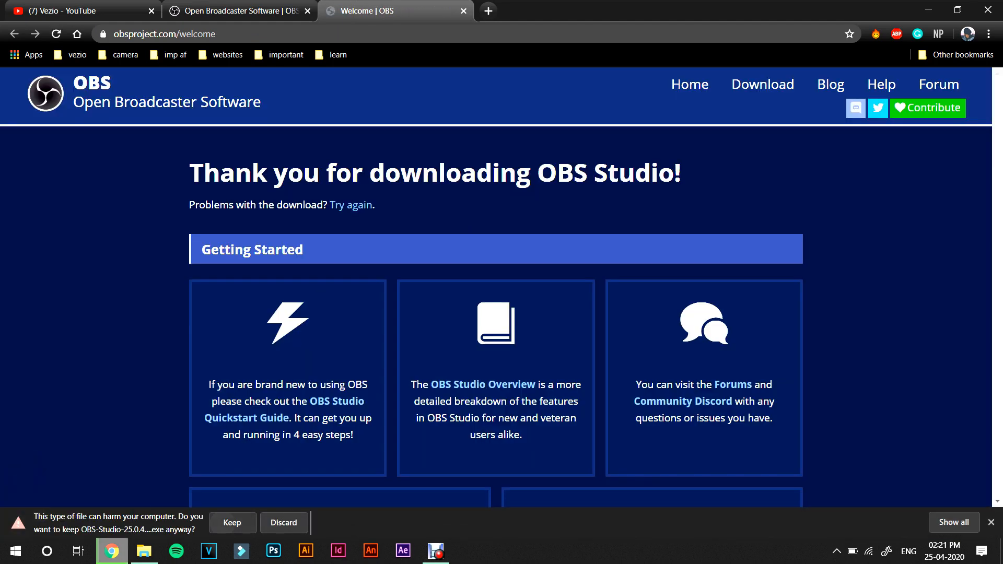
{"action": "left_click", "coordinate": [232, 523]}
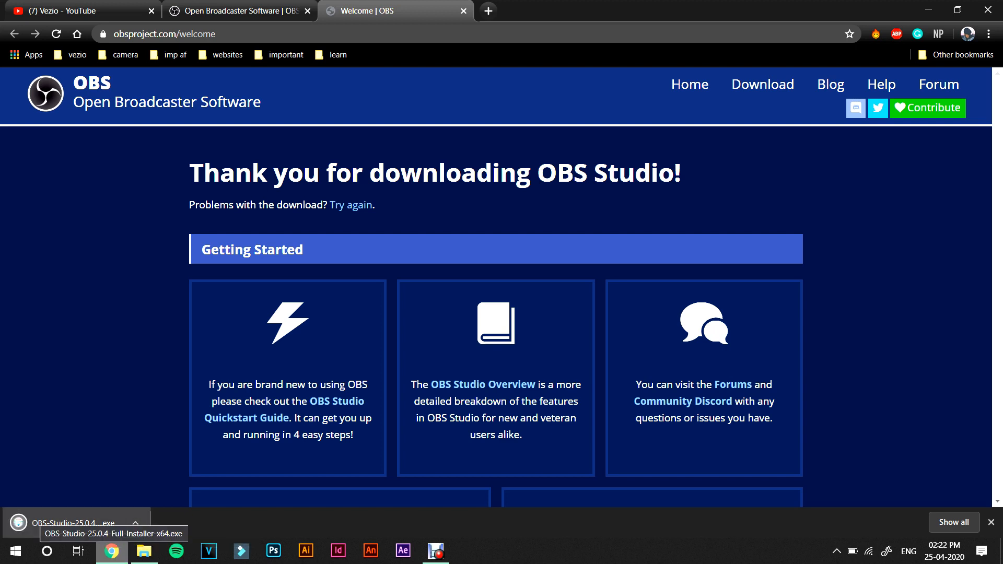
{"action": "left_click", "coordinate": [63, 522]}
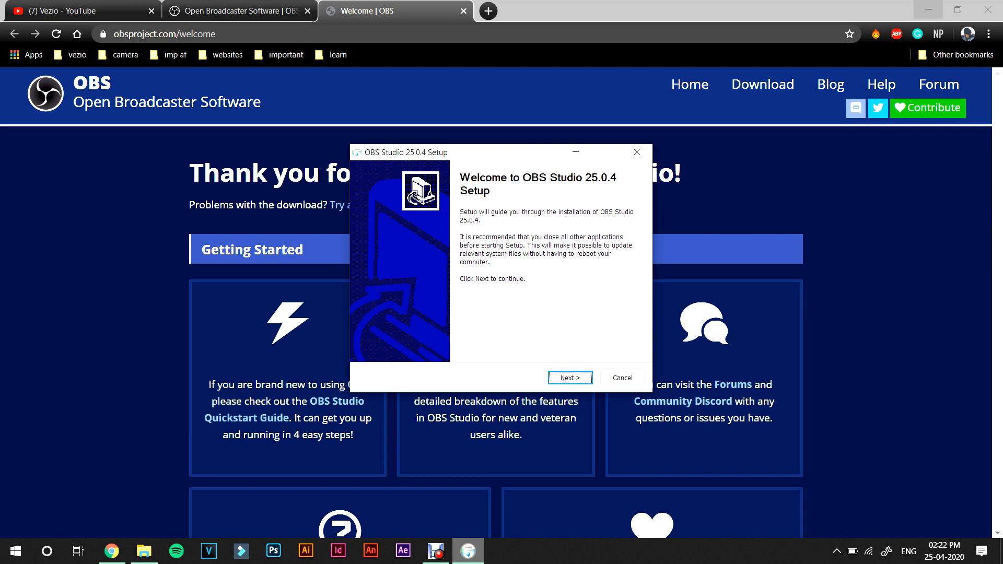
Install OBS Studio in C:\Program Files\obs-studio and move its new desktop shortcut to the Recycle Bin
{"action": "left_click", "coordinate": [928, 10]}
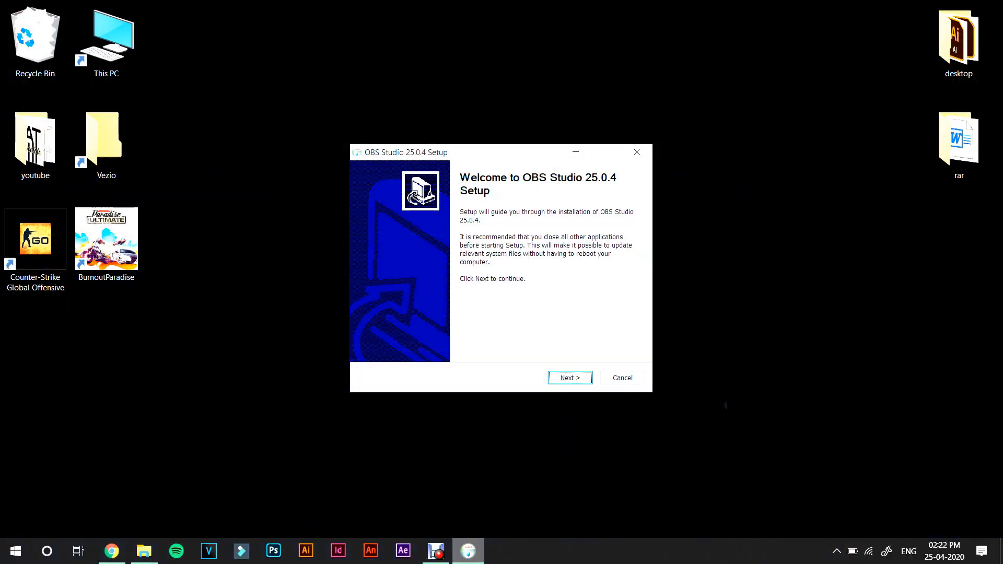
{"action": "key", "text": "Return"}
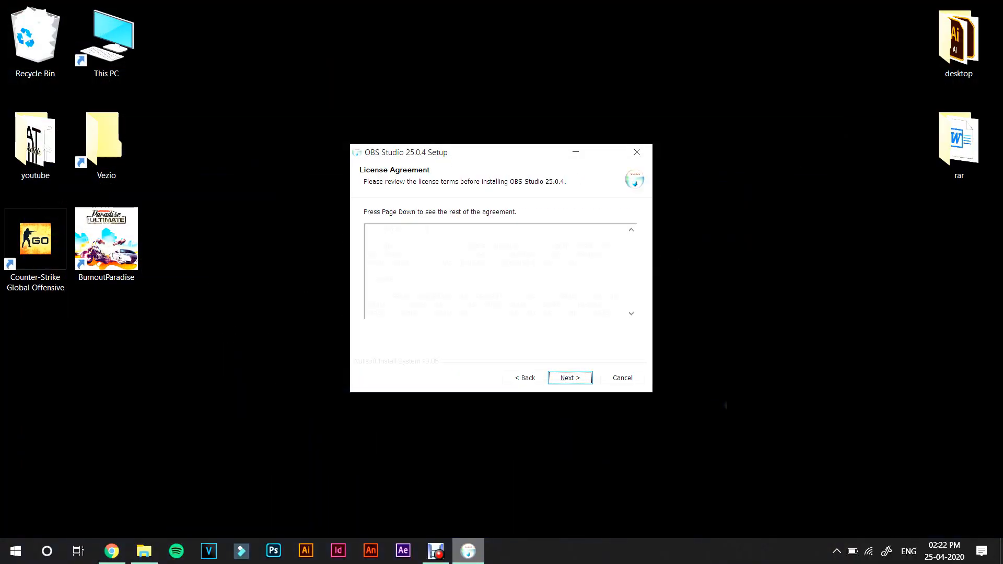
{"action": "key", "text": "Return"}
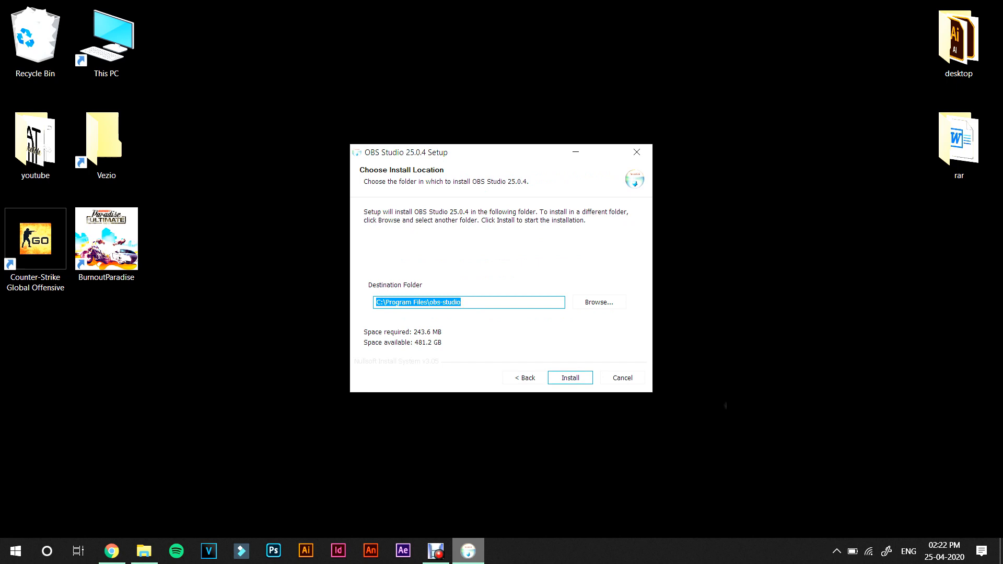
{"action": "key", "text": "Return"}
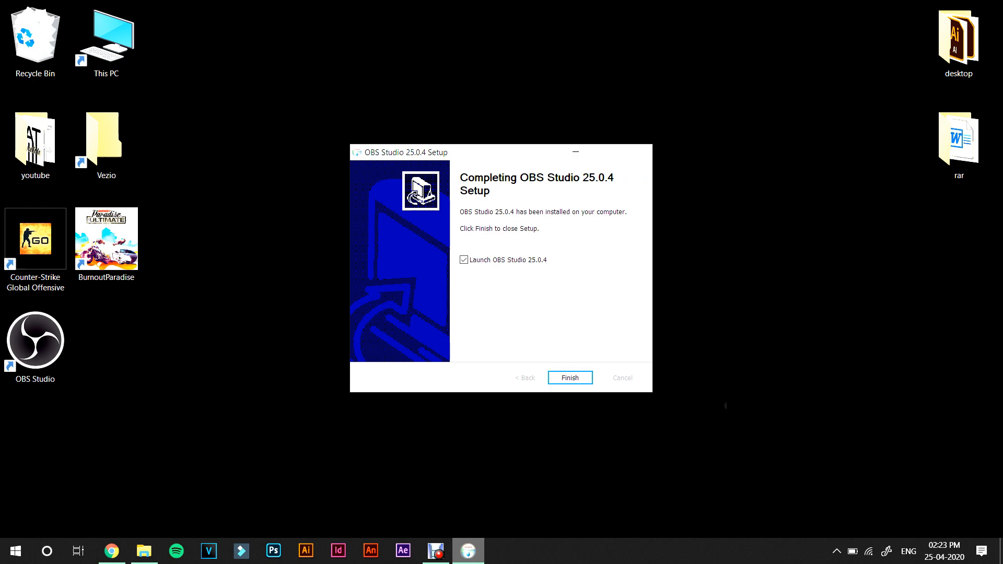
{"action": "left_click_drag", "start_coordinate": [35, 345], "coordinate": [35, 45]}
Finish the setup with OBS Studio set to launch, and decline the auto-configuration wizard
{"action": "left_click", "coordinate": [570, 378]}
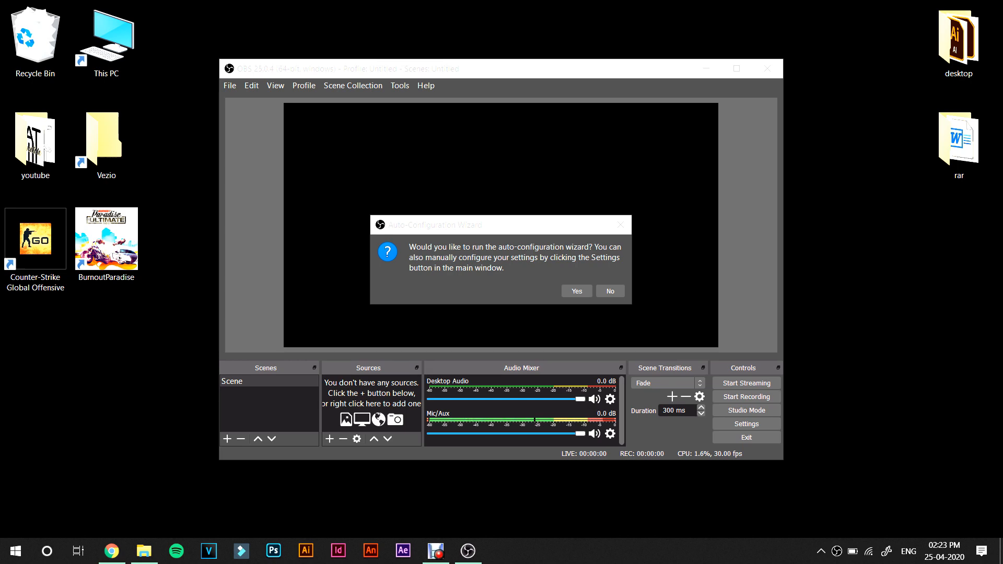
{"action": "left_click", "coordinate": [611, 291]}
{"action": "left_click", "coordinate": [610, 285]}
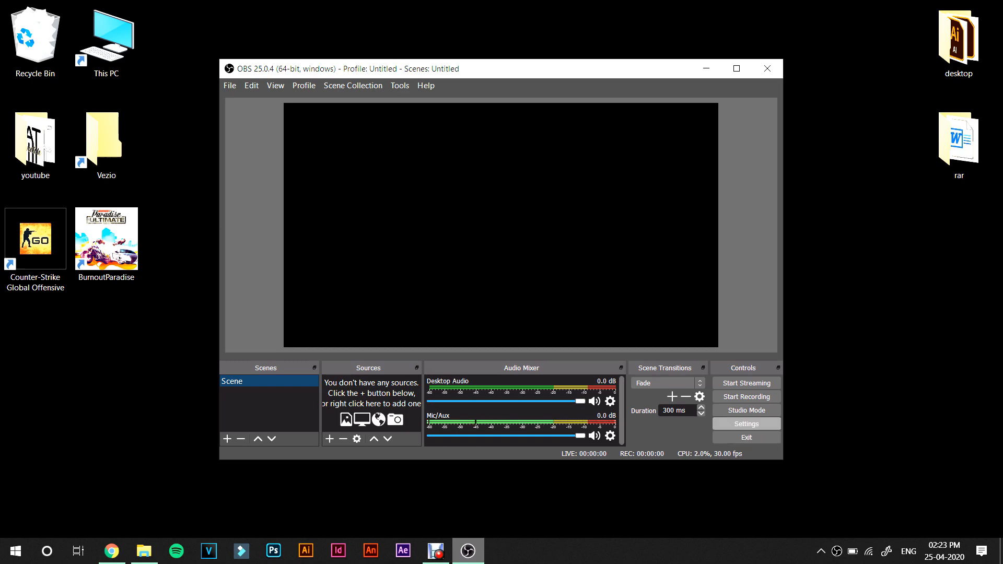
Open the output settings and choose Simple as the output mode
{"action": "left_click", "coordinate": [746, 423]}
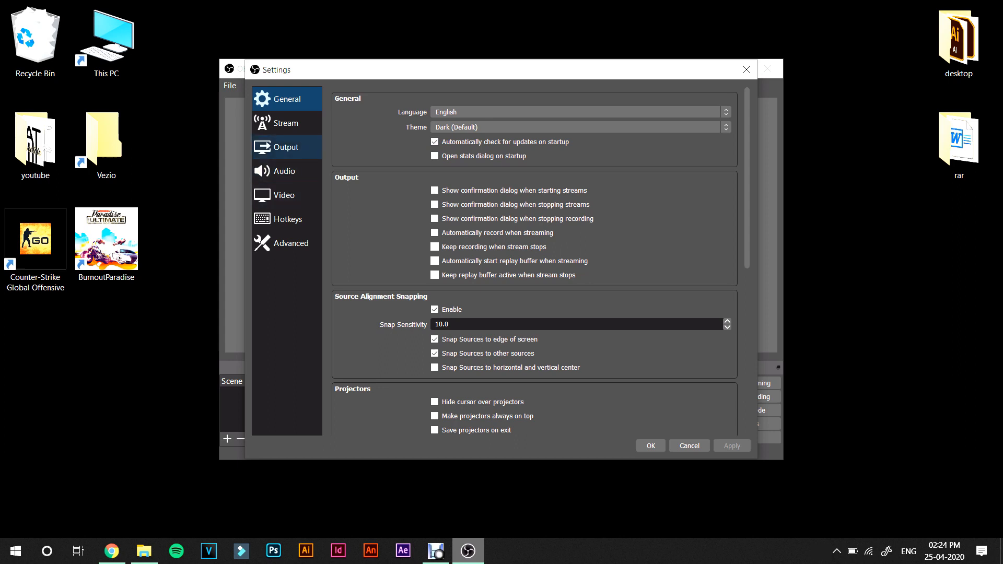
{"action": "left_click", "coordinate": [287, 147]}
{"action": "left_click", "coordinate": [580, 98]}
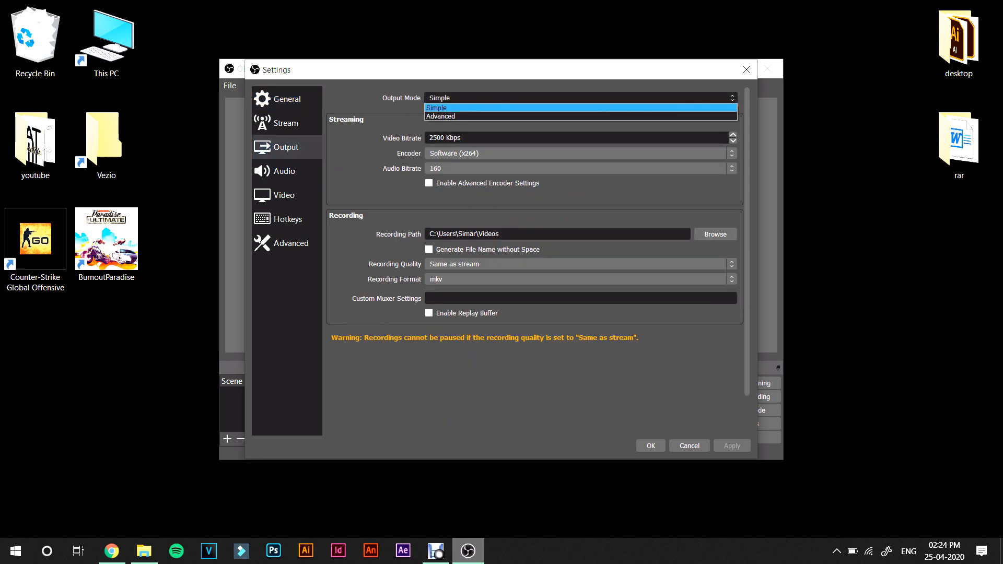
{"action": "left_click", "coordinate": [580, 108]}
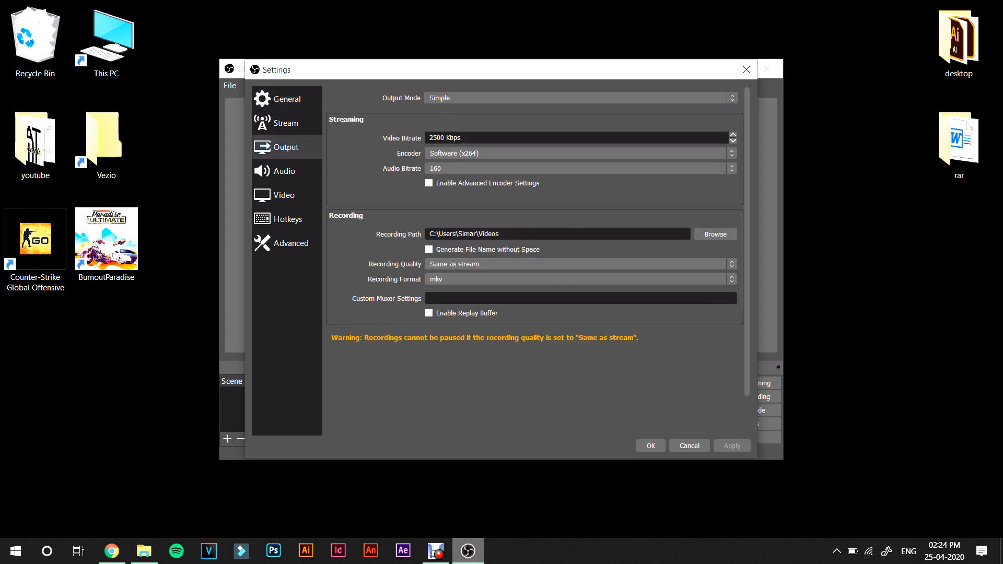
Set the recording path to the youtube folder on the Desktop
{"action": "left_click", "coordinate": [716, 234]}
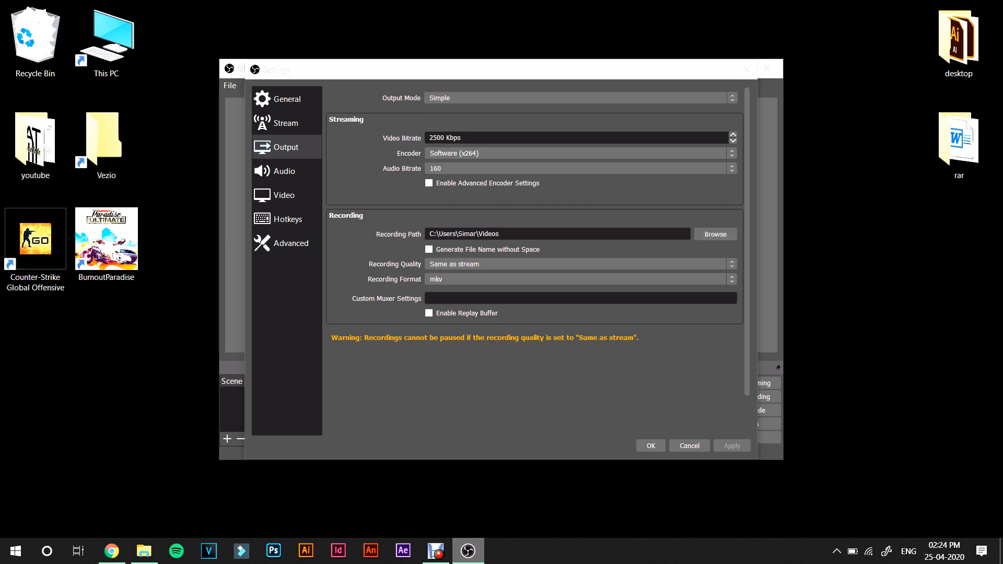
{"action": "left_click_drag", "start_coordinate": [346, 282], "coordinate": [346, 181]}
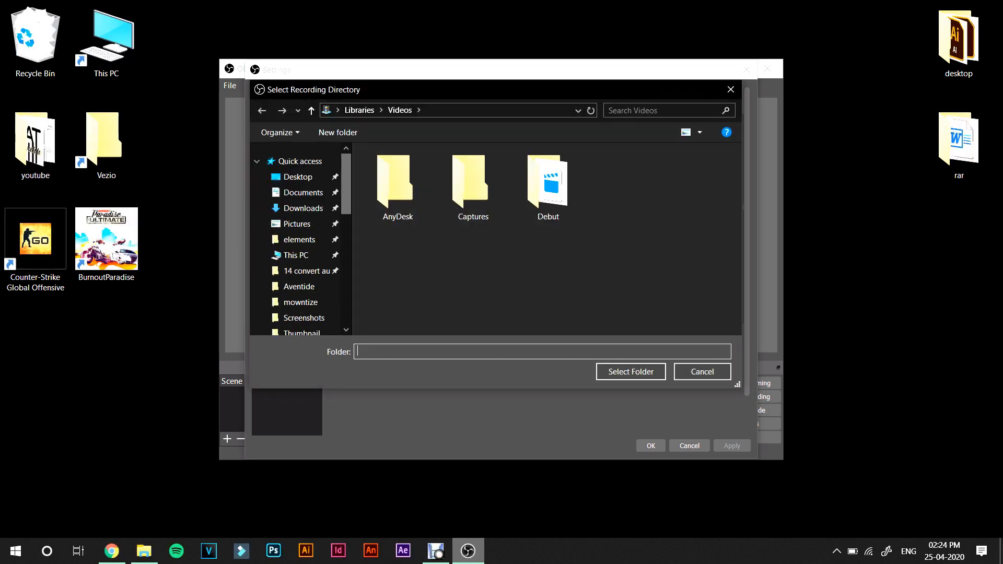
{"action": "left_click", "coordinate": [298, 177]}
{"action": "double_click", "coordinate": [548, 183]}
{"action": "left_click", "coordinate": [631, 372]}
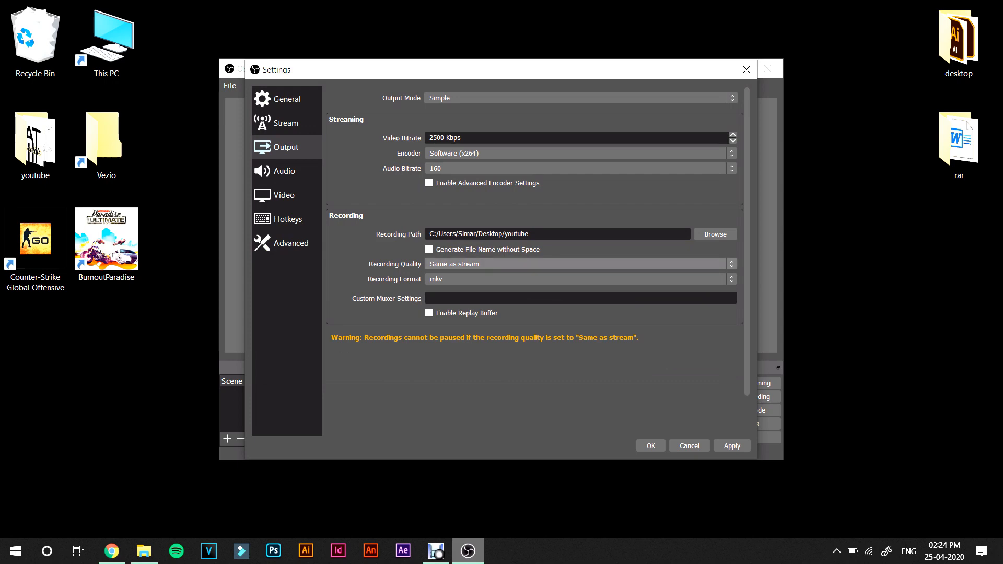
Set the recording quality to Indistinguishable Quality, Large File Size and the format to mp4, keeping the Software (x264) encoder
{"action": "left_click", "coordinate": [579, 264]}
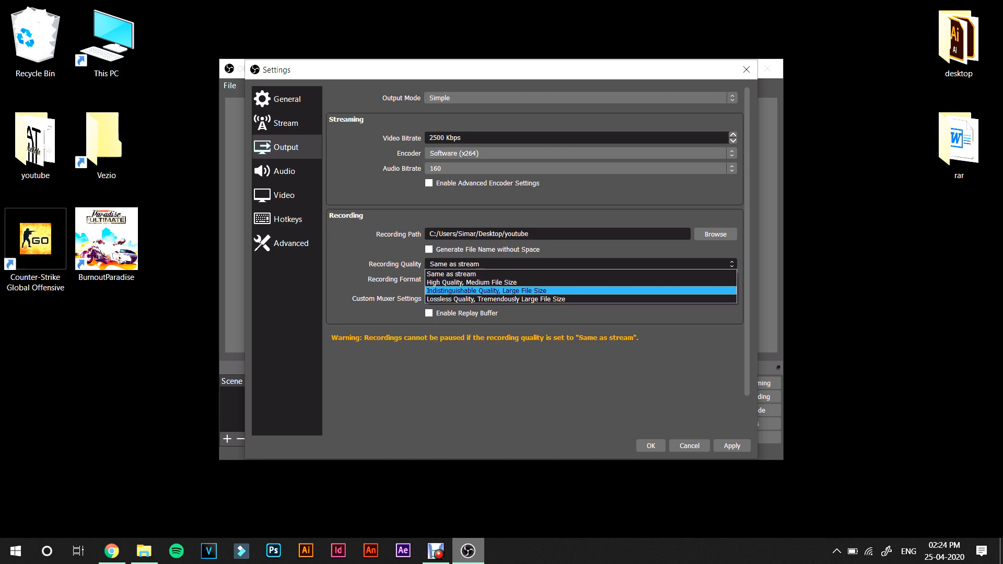
{"action": "left_click", "coordinate": [513, 291]}
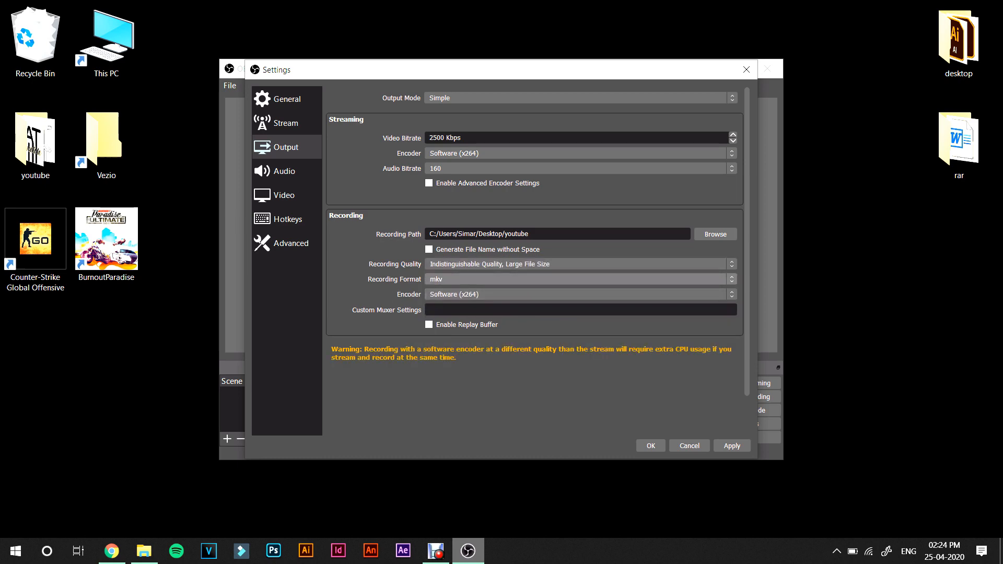
{"action": "left_click", "coordinate": [574, 279]}
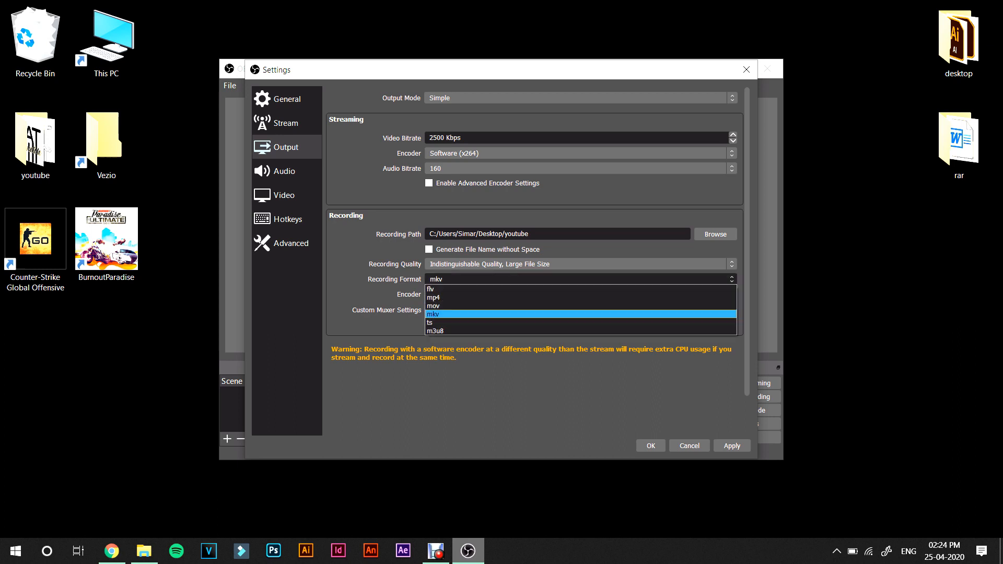
{"action": "left_click", "coordinate": [522, 297]}
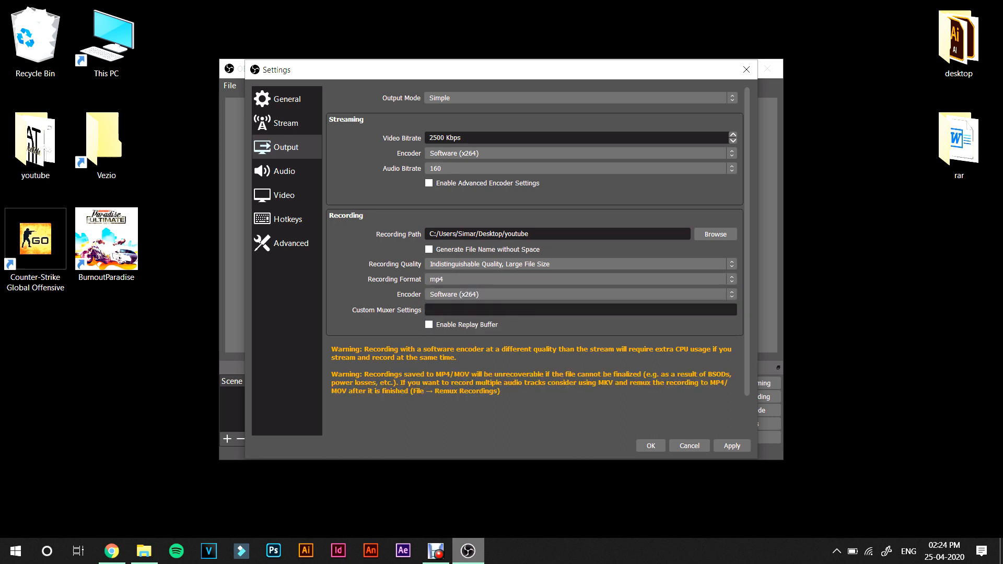
{"action": "left_click", "coordinate": [575, 294]}
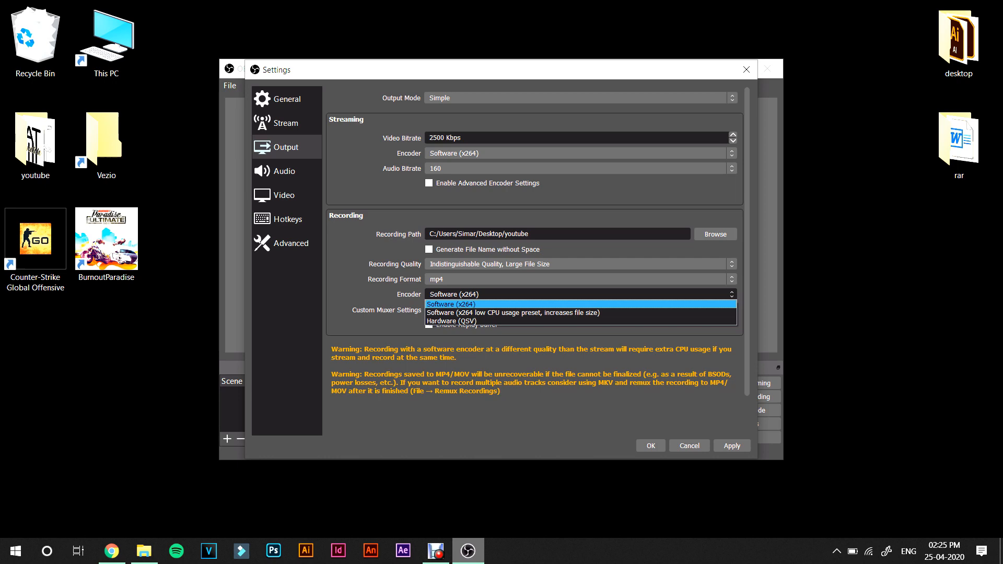
{"action": "key", "text": "Escape"}
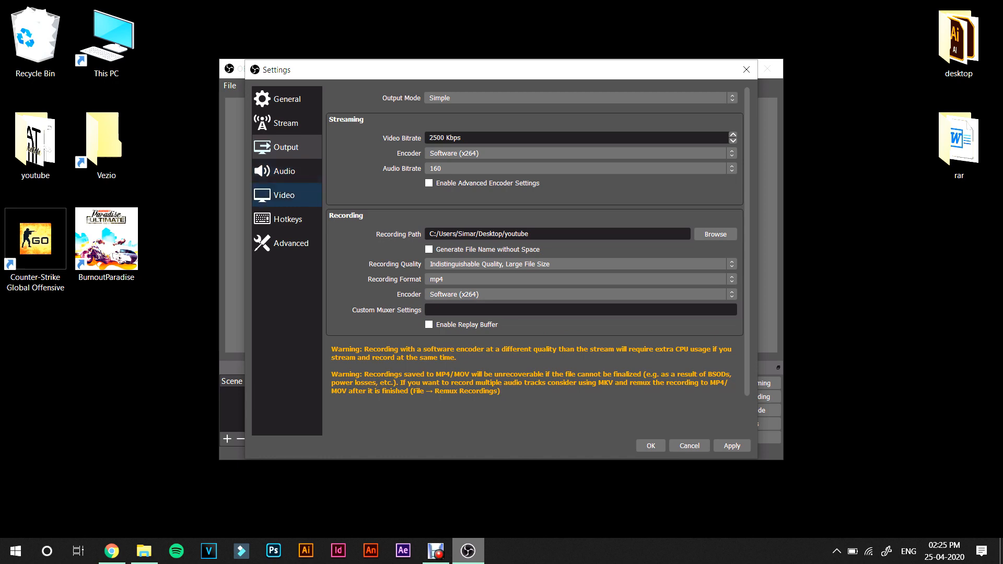
In the video settings, choose 1920x1080 as the base (canvas) resolution
{"action": "left_click", "coordinate": [285, 195]}
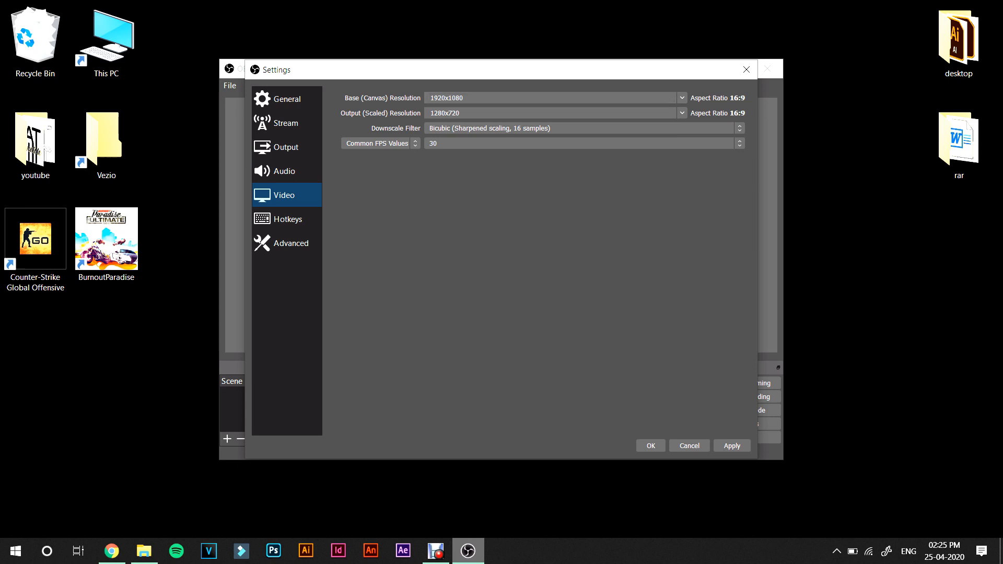
{"action": "left_click", "coordinate": [549, 98]}
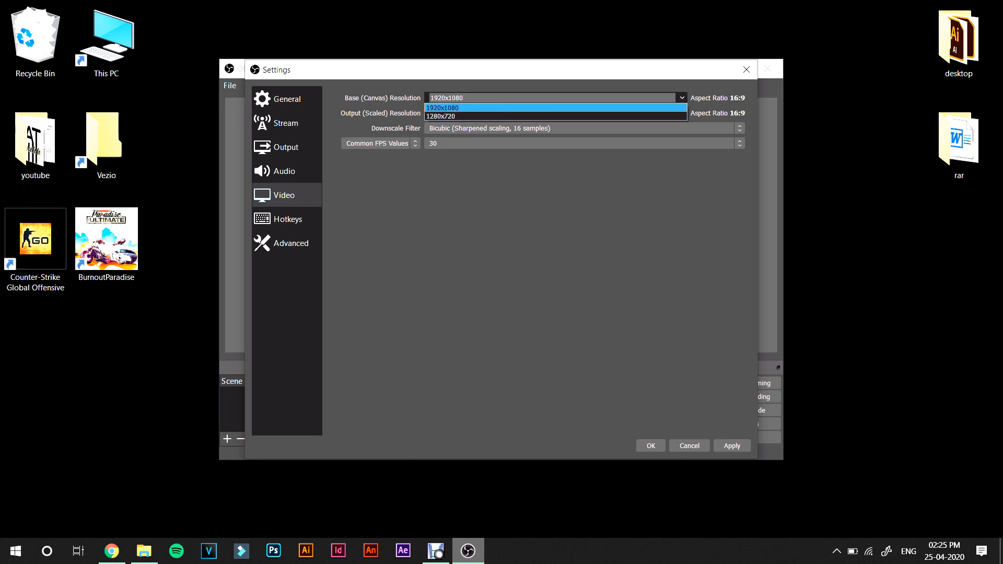
{"action": "left_click", "coordinate": [548, 108]}
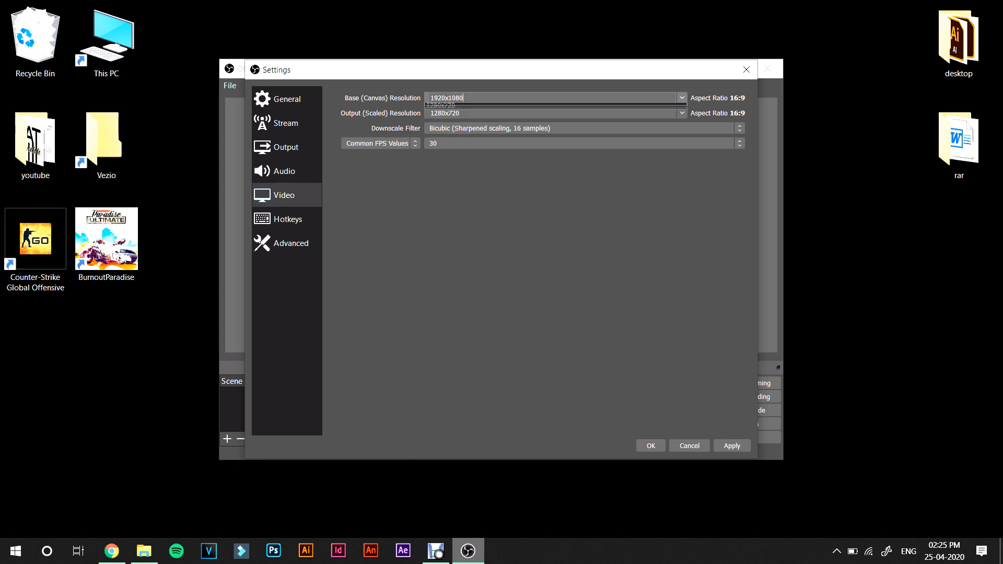
{"action": "left_click", "coordinate": [681, 98]}
{"action": "key", "text": "Escape"}
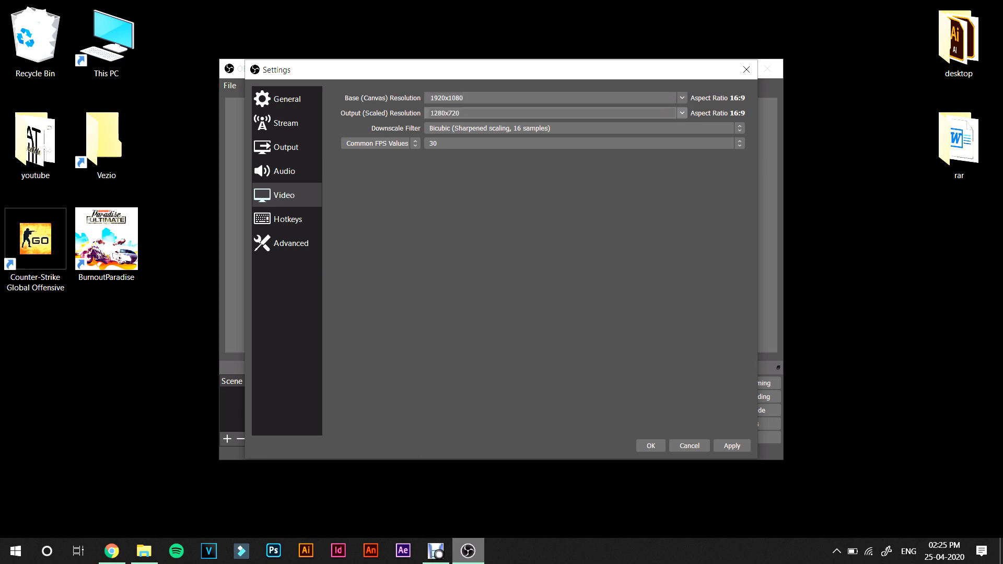
Set the output (scaled) resolution to 1920x1080 and the common FPS value to 60
{"action": "left_click", "coordinate": [682, 113]}
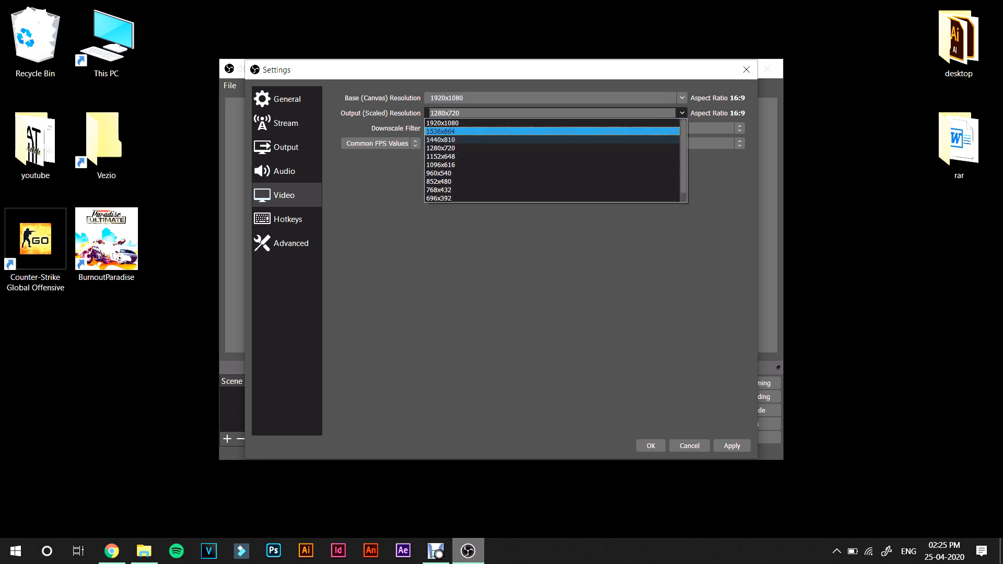
{"action": "left_click", "coordinate": [552, 124]}
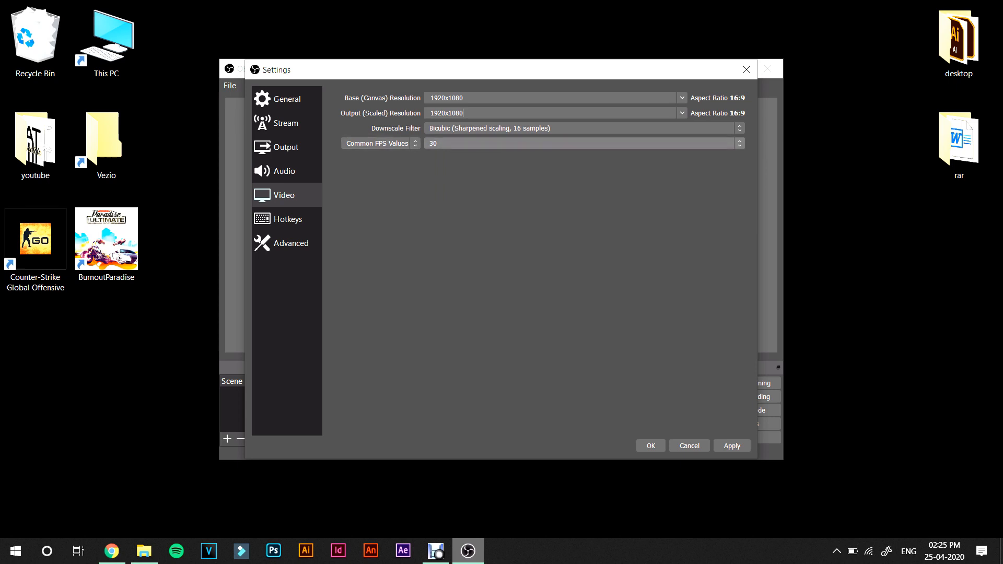
{"action": "left_click", "coordinate": [580, 143]}
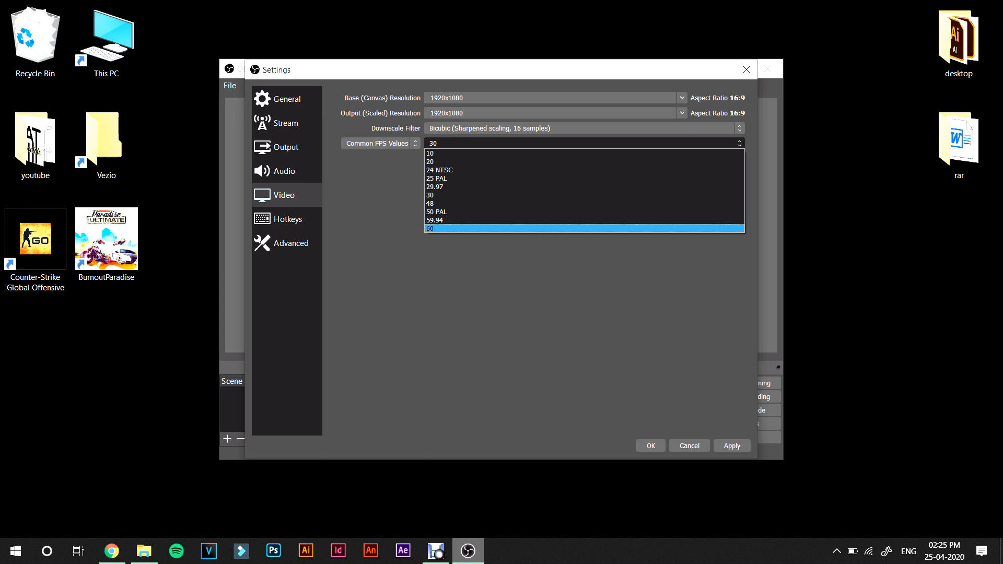
{"action": "left_click", "coordinate": [584, 228]}
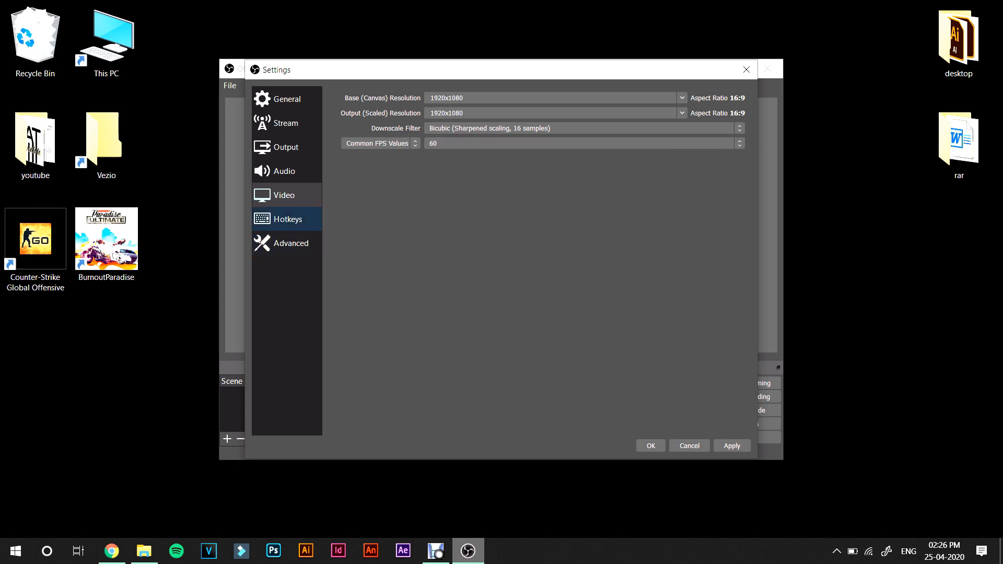
Choose Direct3D 11 as the renderer in the advanced settings, and save all settings
{"action": "left_click", "coordinate": [287, 242]}
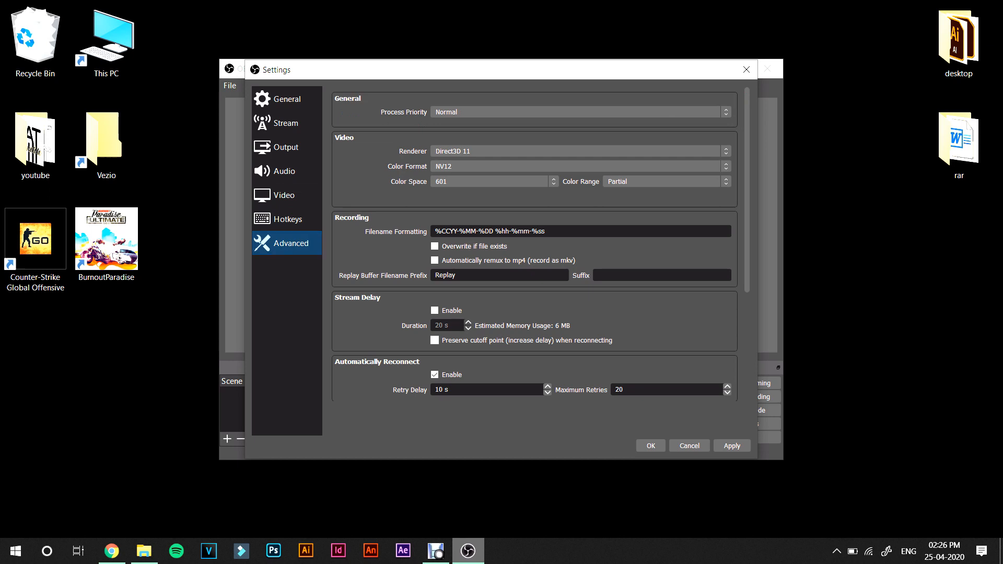
{"action": "left_click", "coordinate": [543, 152]}
{"action": "left_click", "coordinate": [543, 162]}
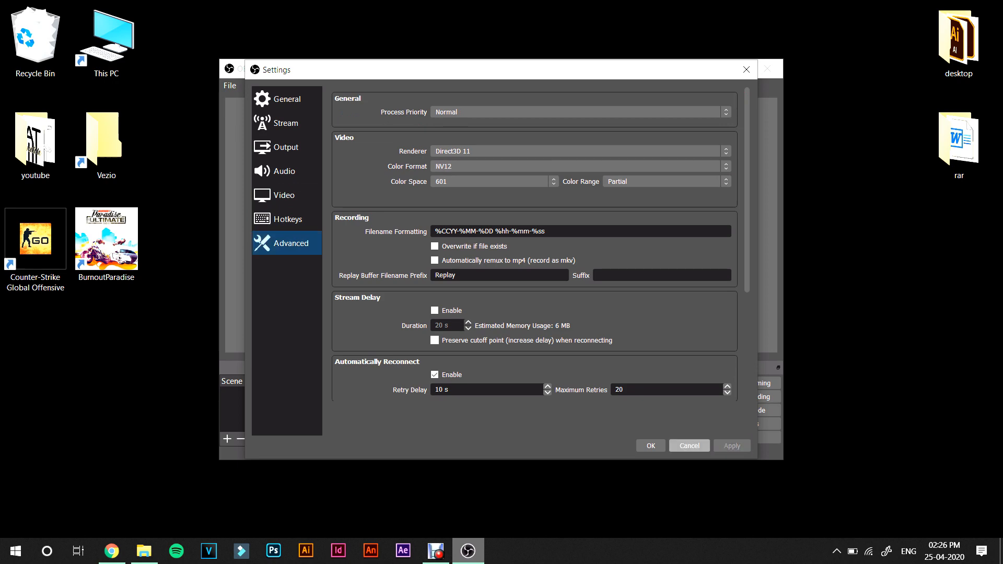
{"action": "left_click", "coordinate": [650, 446]}
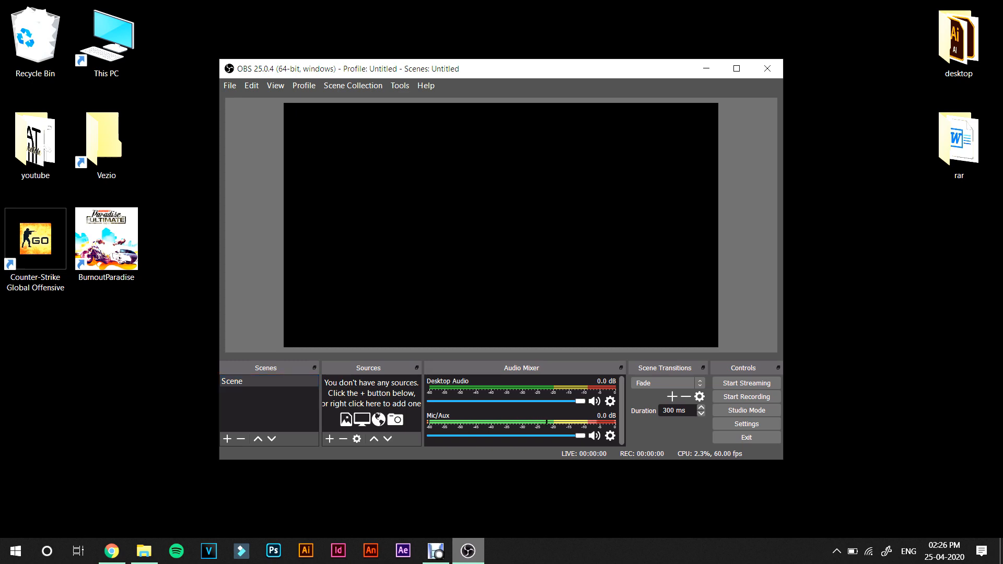
Add a new Display Capture source for Display 1: 1920x1080 @ 0,0, keeping cursor capture enabled
{"action": "left_click", "coordinate": [329, 439]}
{"action": "left_click", "coordinate": [329, 439]}
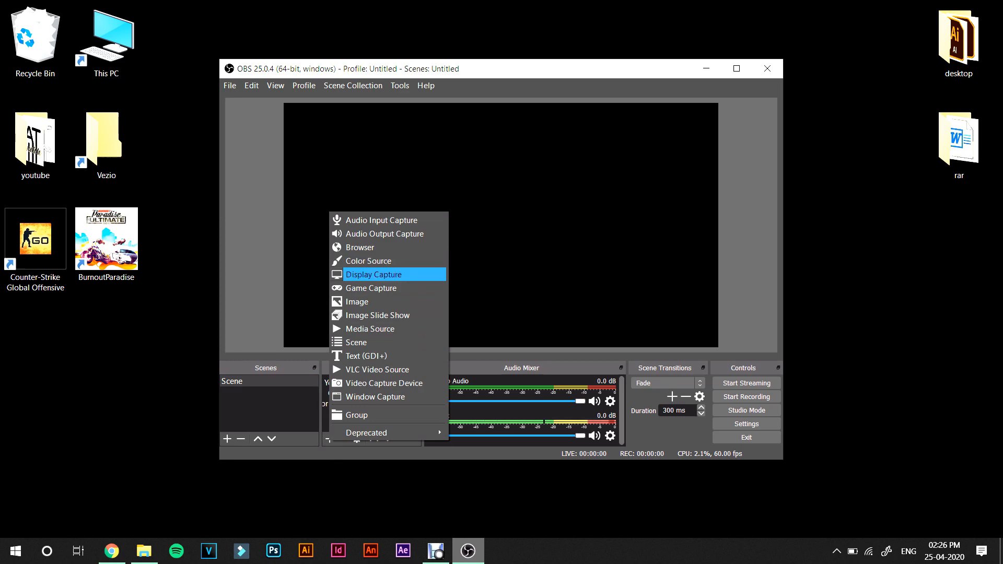
{"action": "key", "text": "Return"}
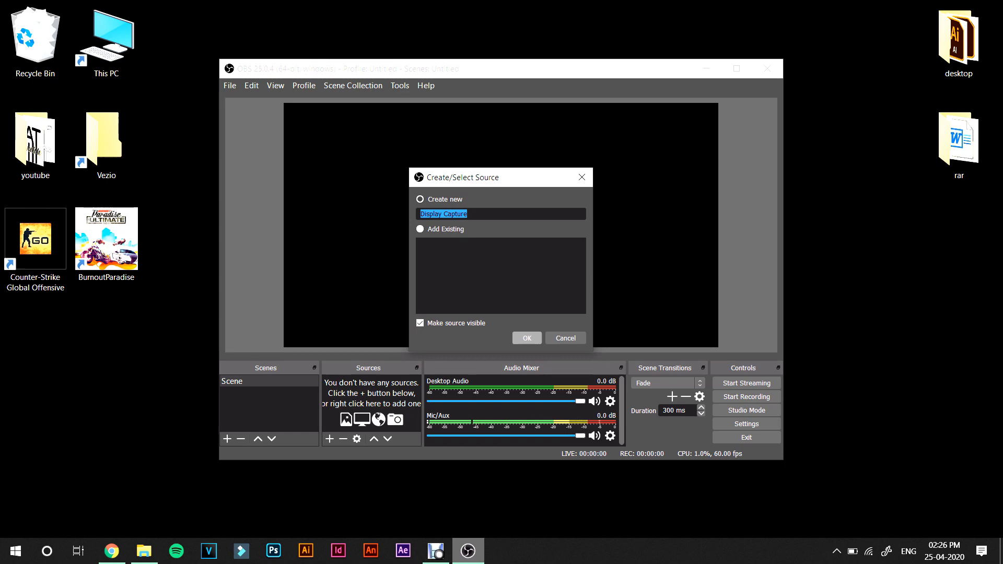
{"action": "left_click", "coordinate": [528, 338]}
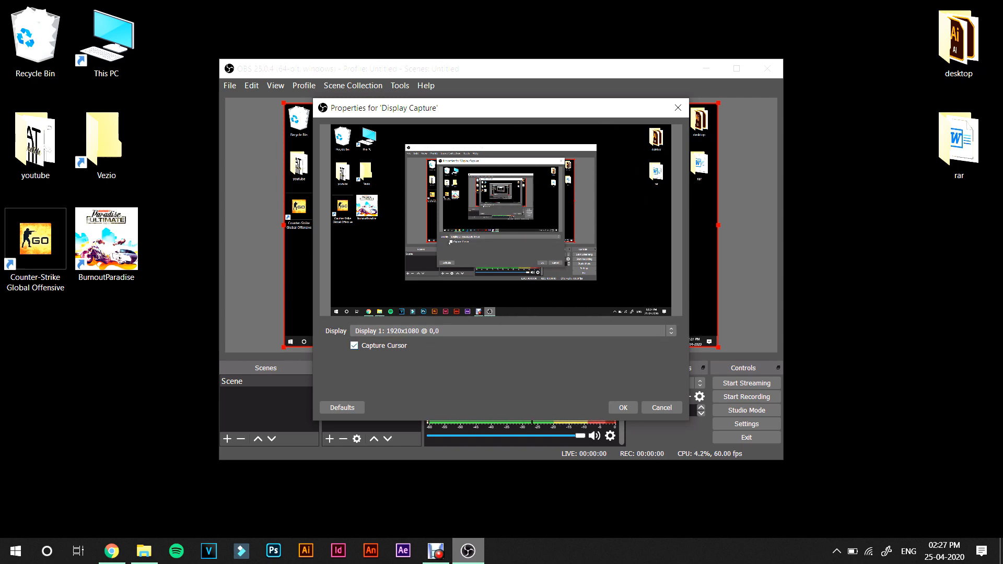
{"action": "left_click", "coordinate": [368, 347]}
{"action": "left_click", "coordinate": [368, 347]}
{"action": "left_click", "coordinate": [620, 409]}
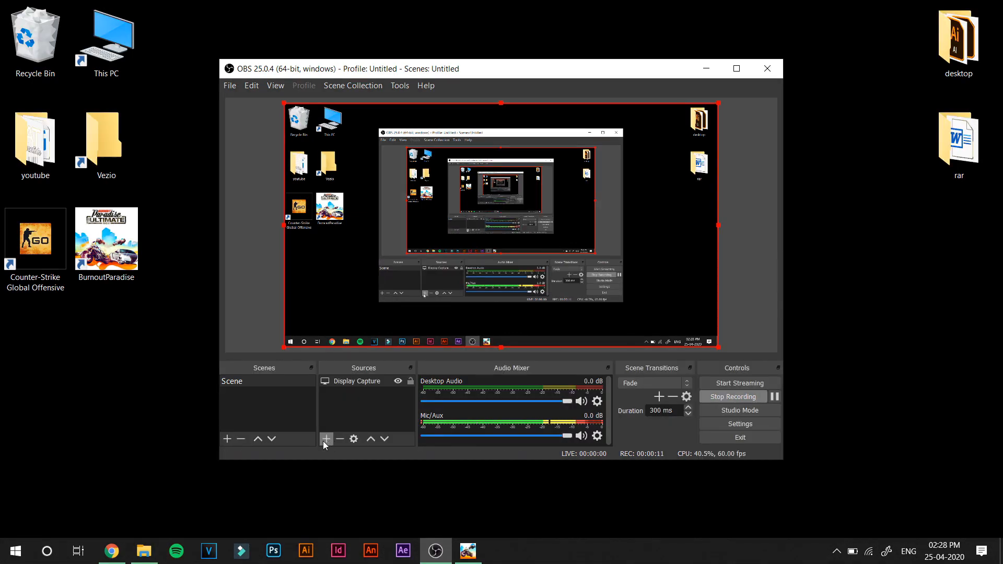
Add a new Game Capture source that captures the specific window [BurnoutParadise.exe]: Burnout Paradise
{"action": "left_click", "coordinate": [324, 441]}
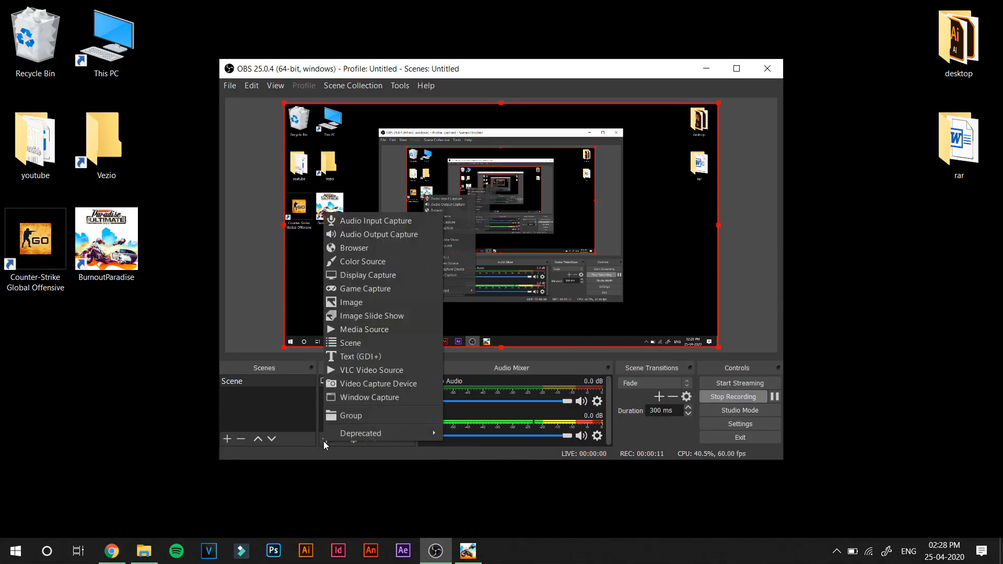
{"action": "left_click", "coordinate": [376, 288]}
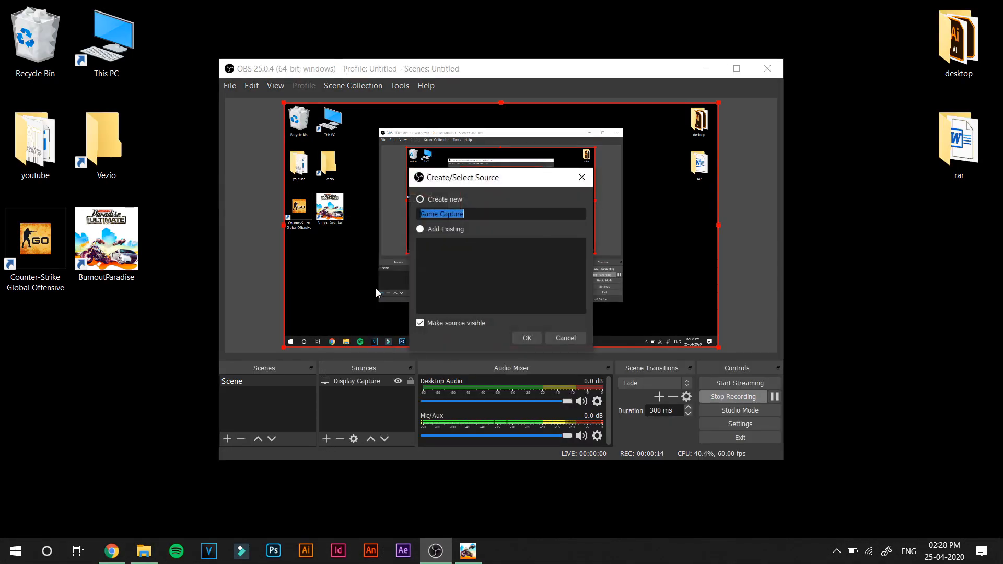
{"action": "left_click", "coordinate": [521, 338]}
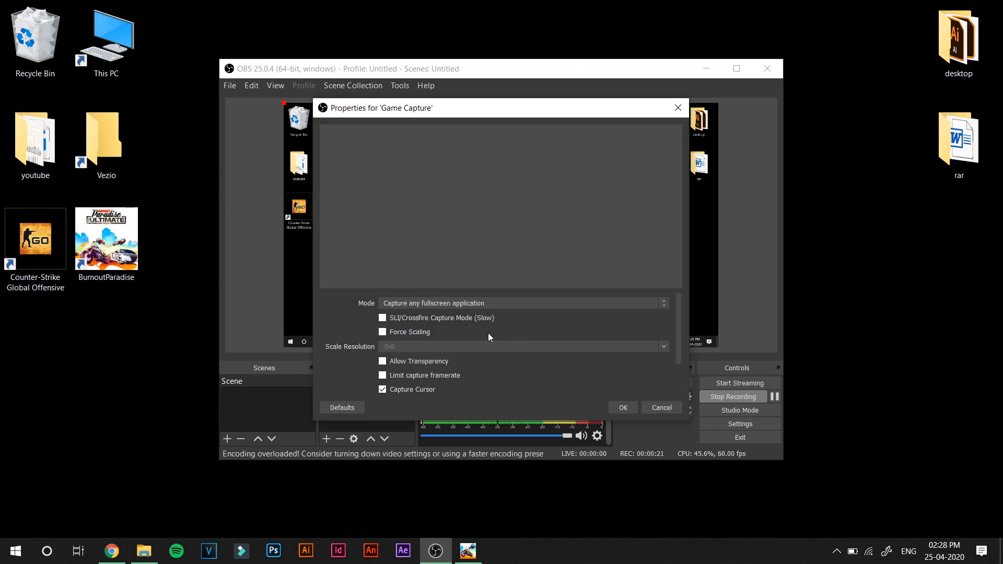
{"action": "left_click", "coordinate": [414, 306]}
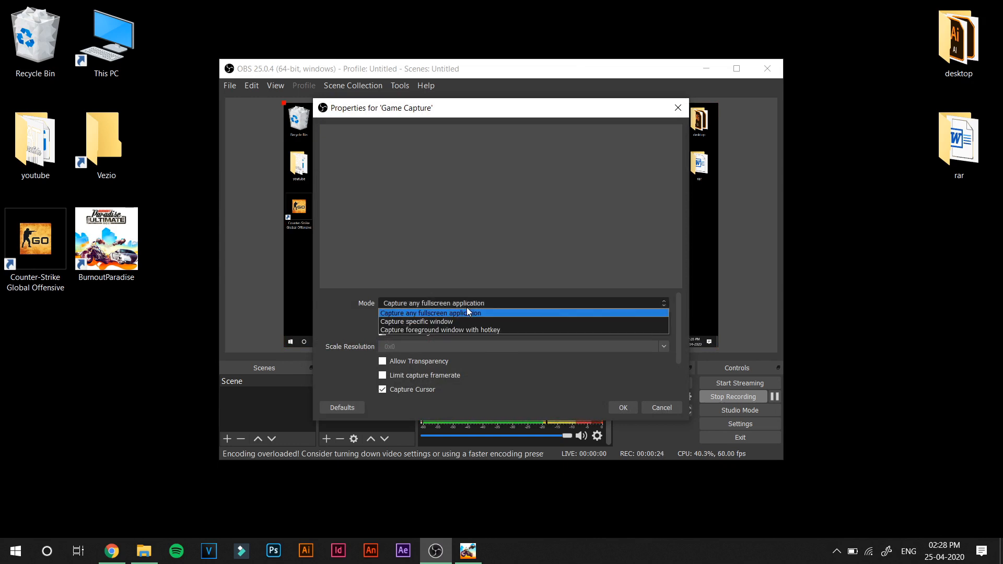
{"action": "left_click", "coordinate": [436, 322]}
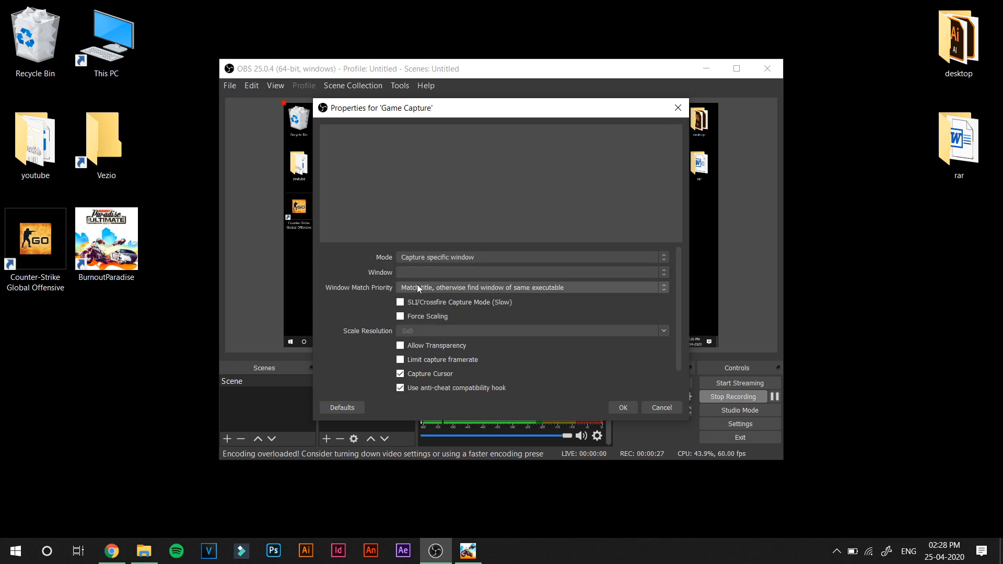
{"action": "left_click", "coordinate": [440, 273]}
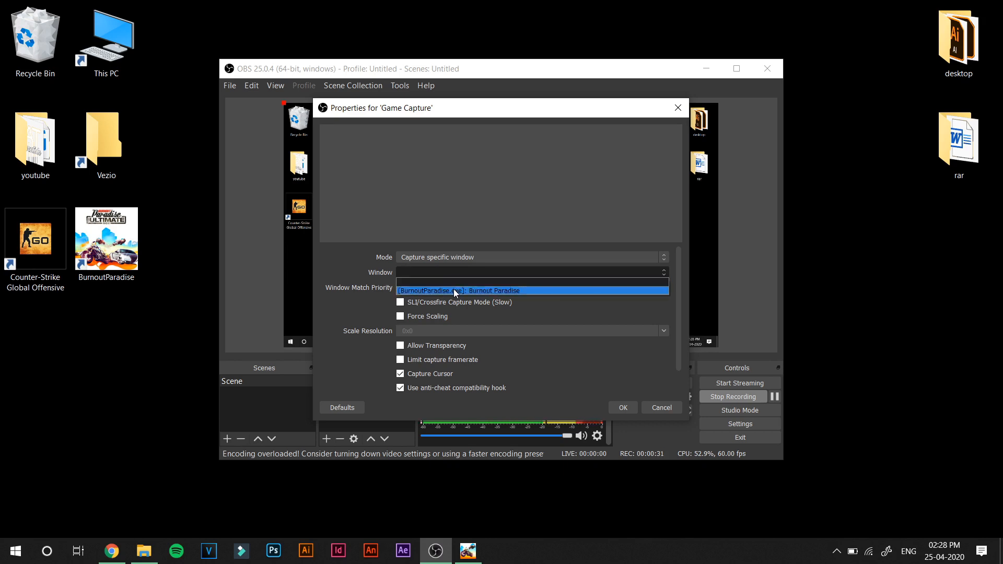
{"action": "left_click", "coordinate": [507, 290]}
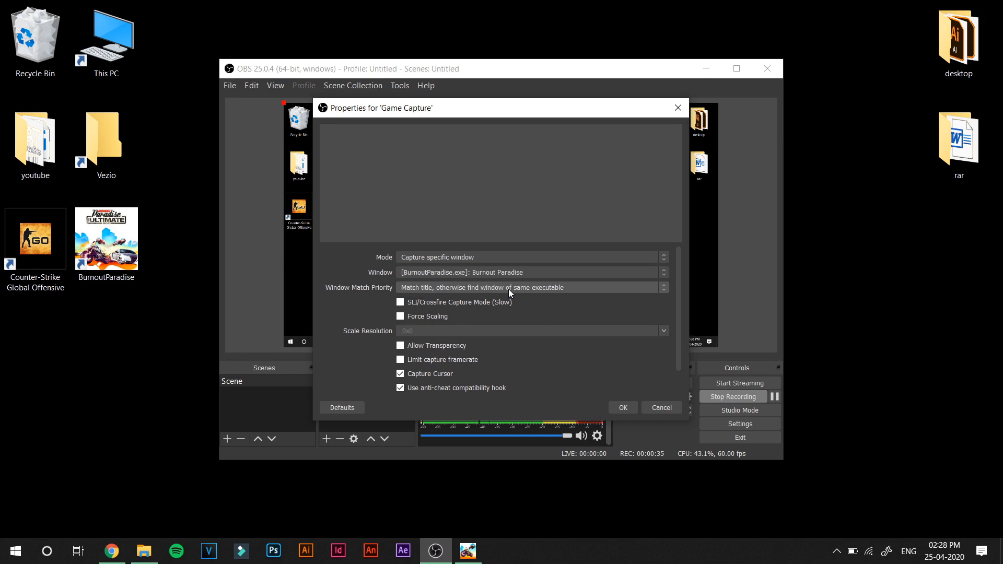
{"action": "left_click", "coordinate": [621, 407]}
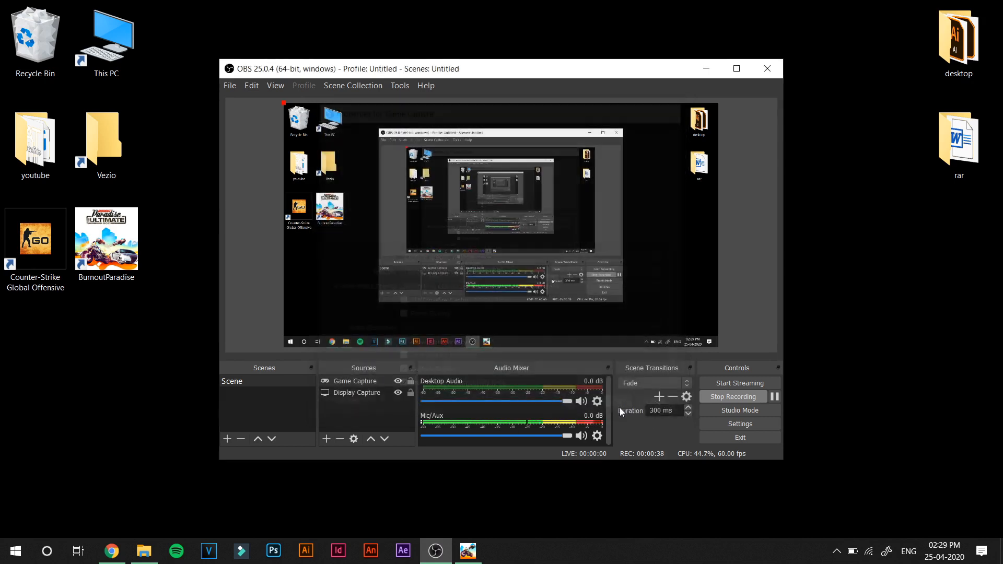
Minimize the OBS window and switch to the running Burnout Paradise game
{"action": "left_click", "coordinate": [412, 395]}
{"action": "left_click", "coordinate": [411, 395]}
{"action": "left_click", "coordinate": [714, 71]}
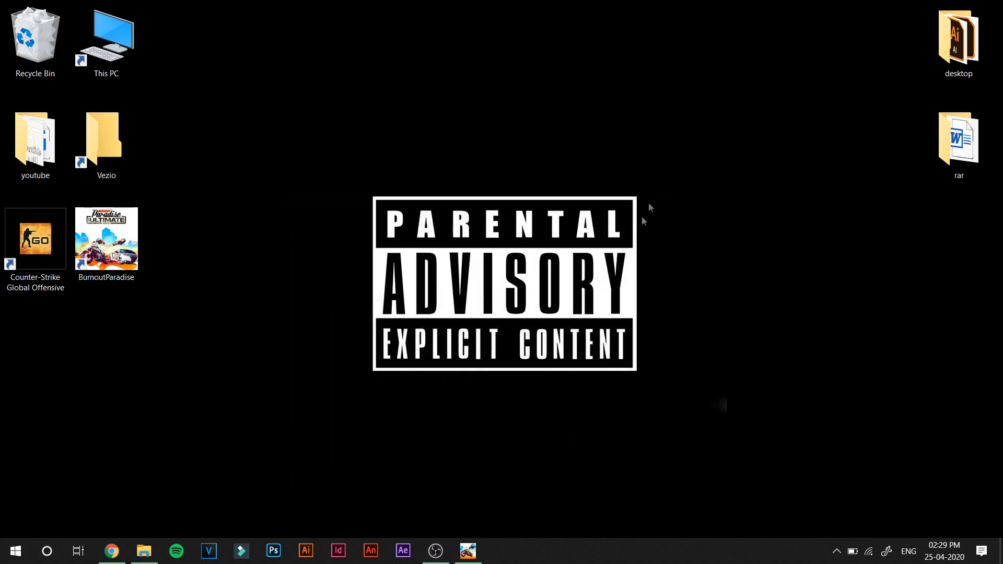
{"action": "left_click", "coordinate": [468, 550]}
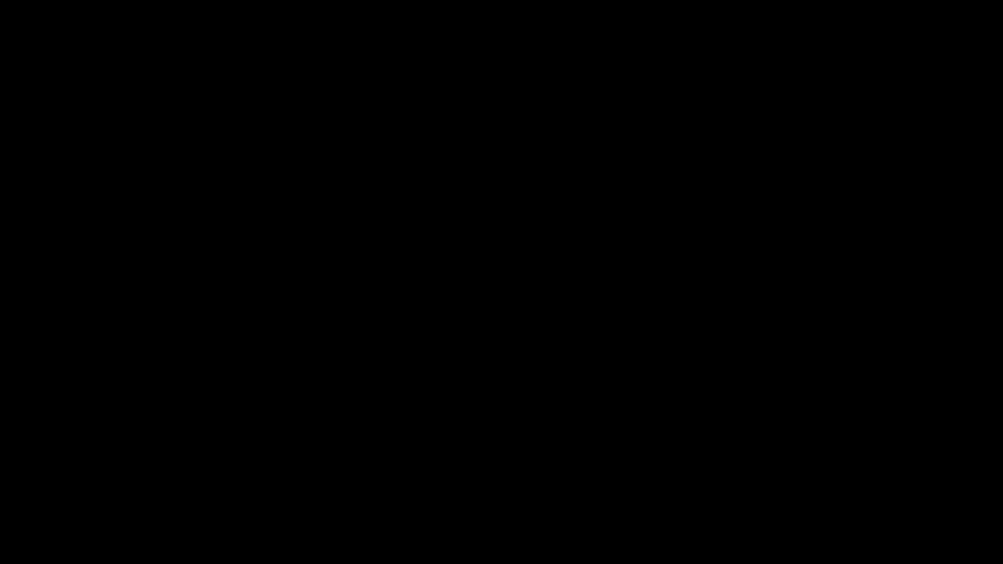